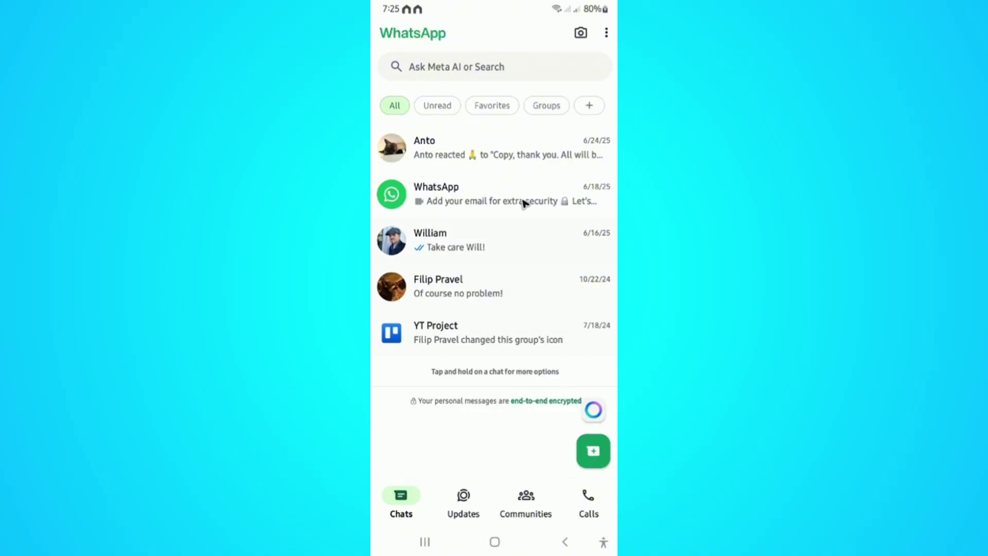
Step: Lock Anto's chat, the most recent conversation dated 6/24/25, via More options
left_click(479, 153)
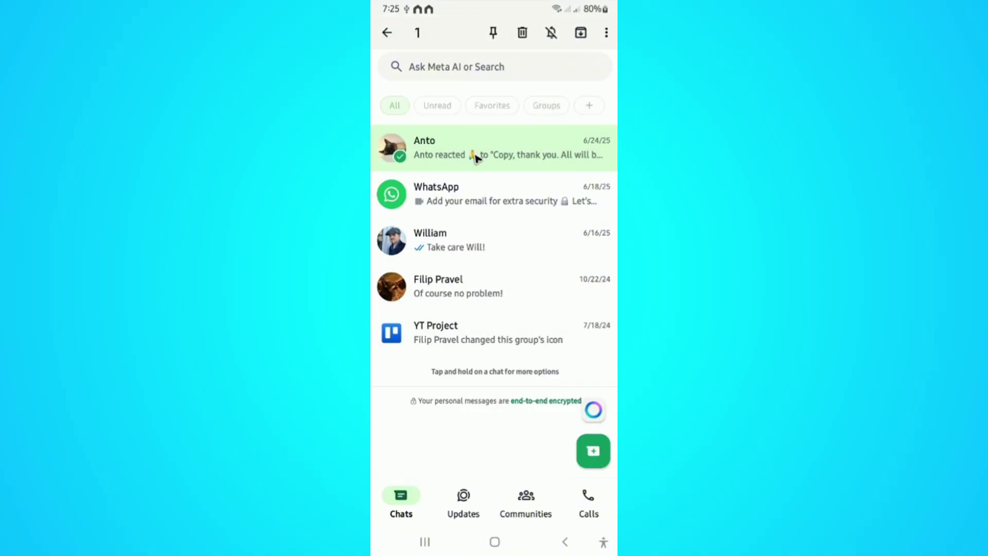
left_click(607, 33)
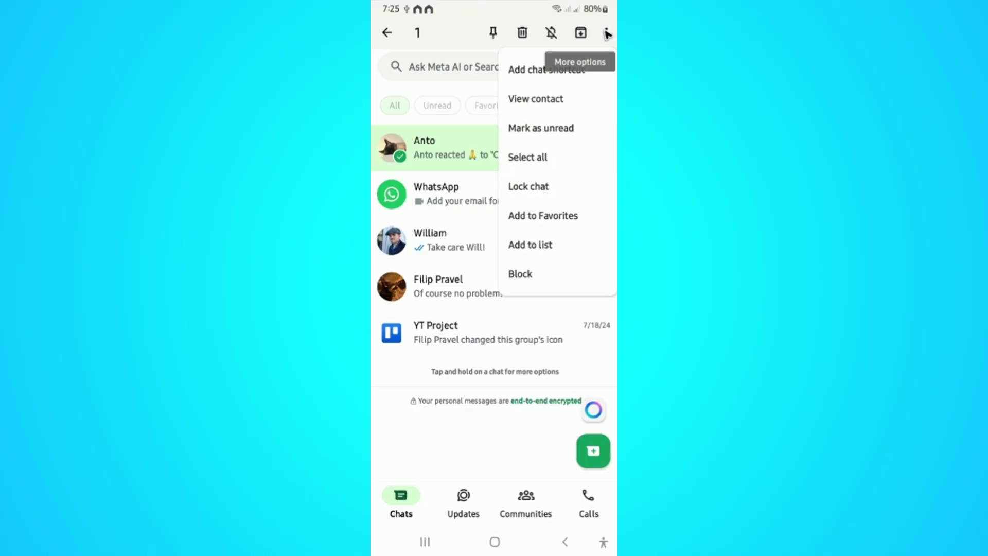
left_click(545, 189)
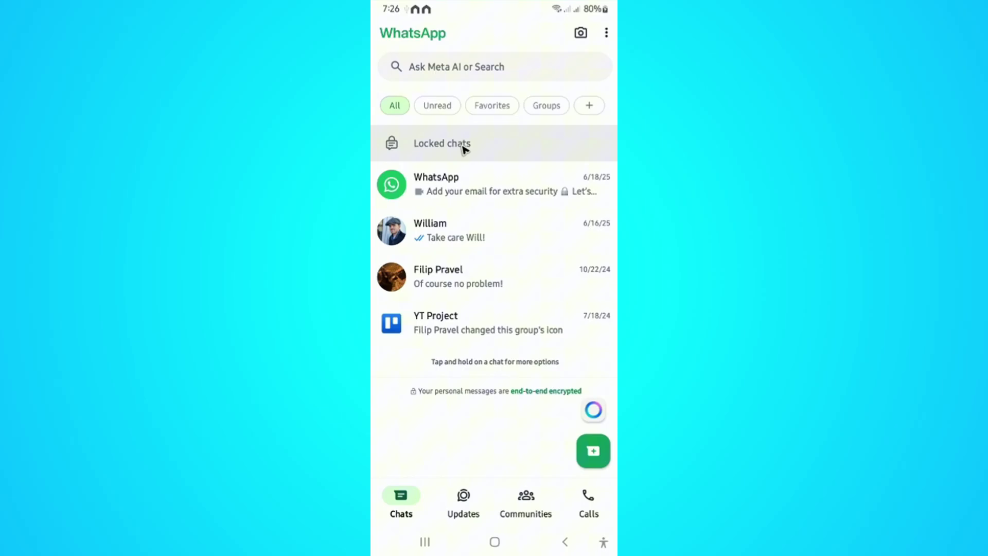
Step: Open the Locked chats folder containing Anto's conversation
left_click(498, 157)
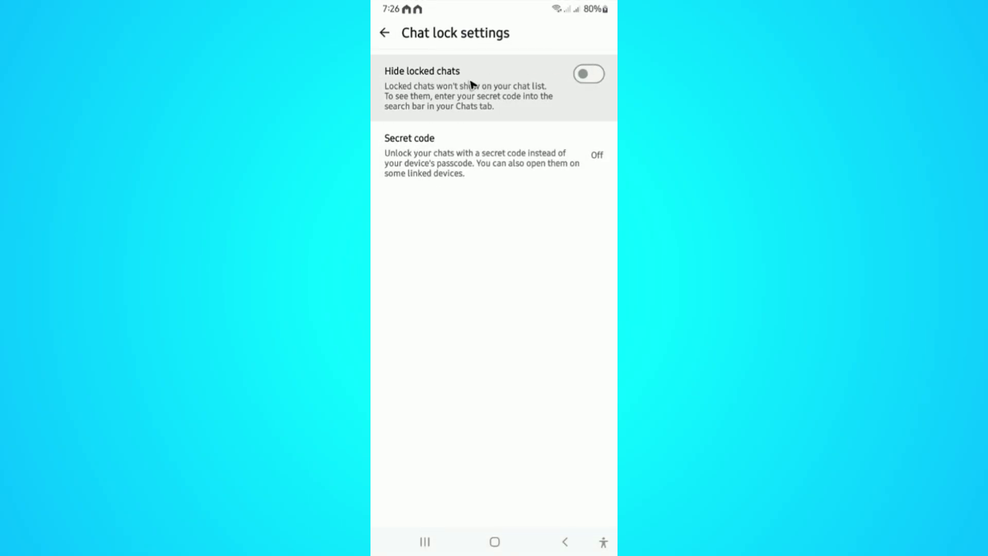
left_click(589, 74)
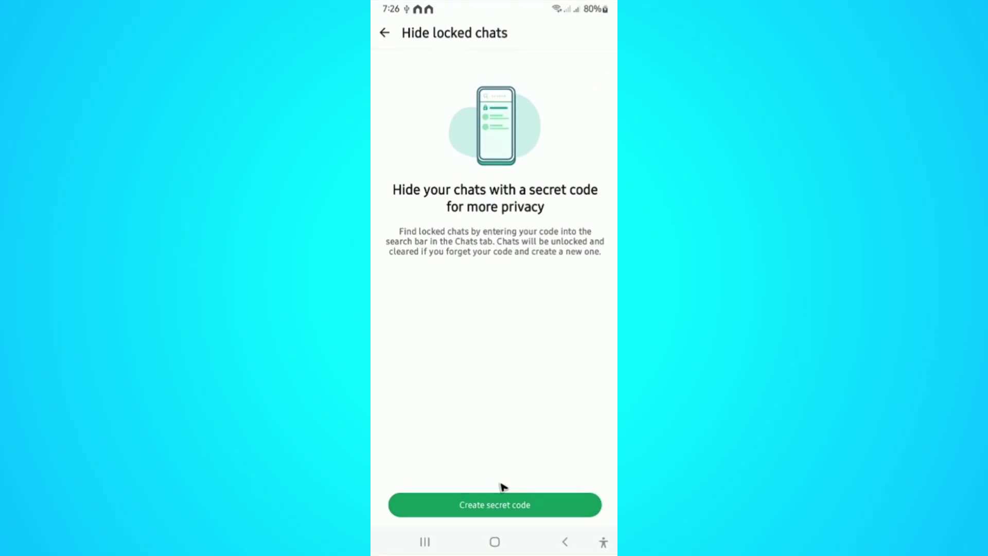
left_click(495, 505)
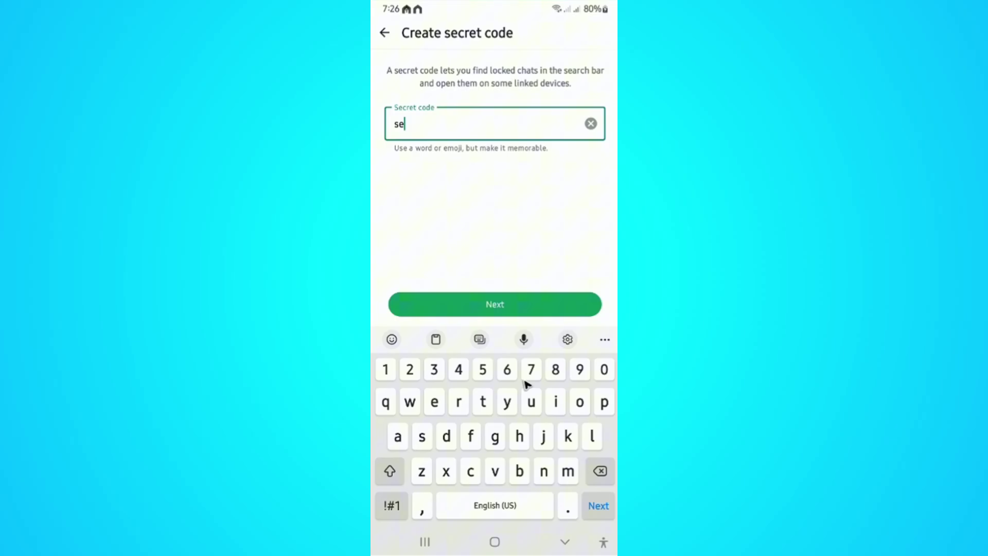
left_click(500, 306)
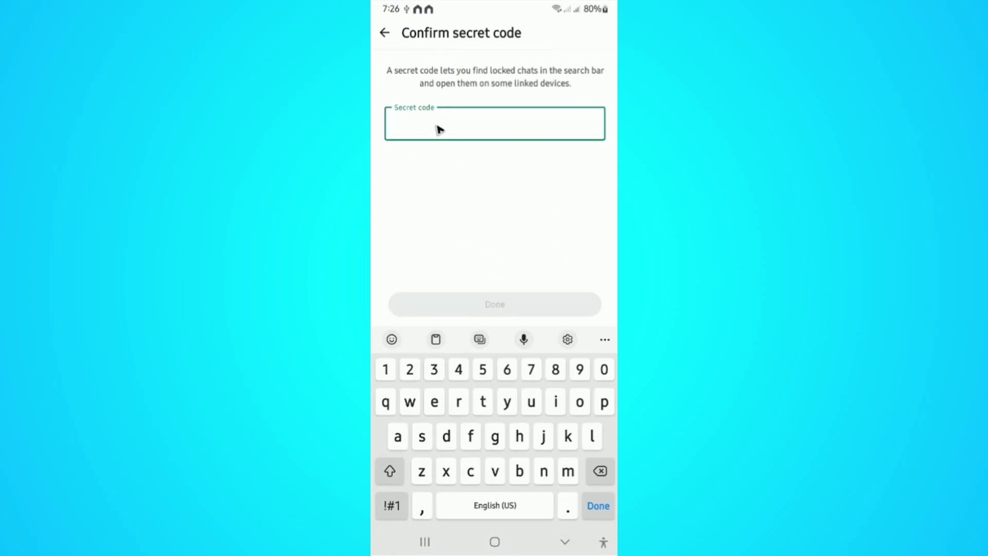
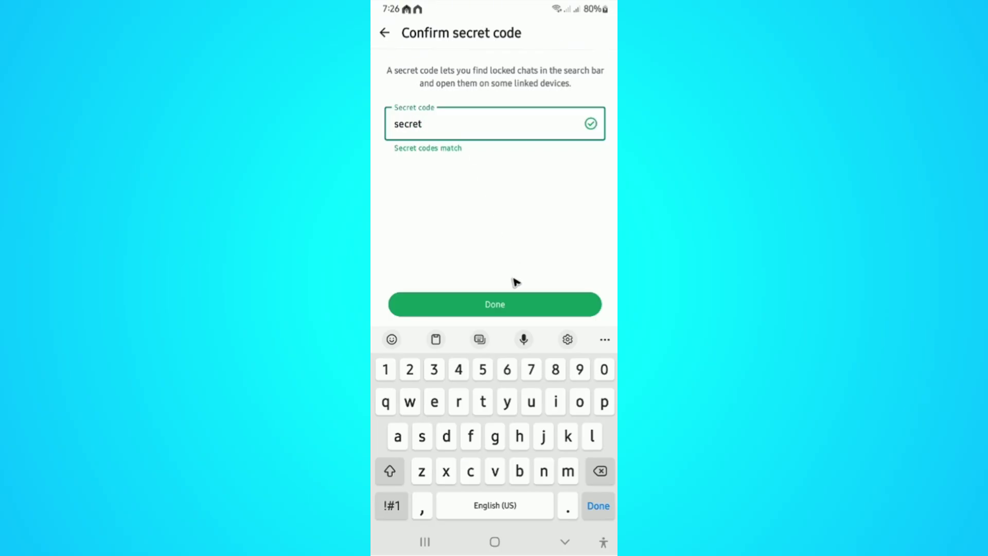
left_click(510, 304)
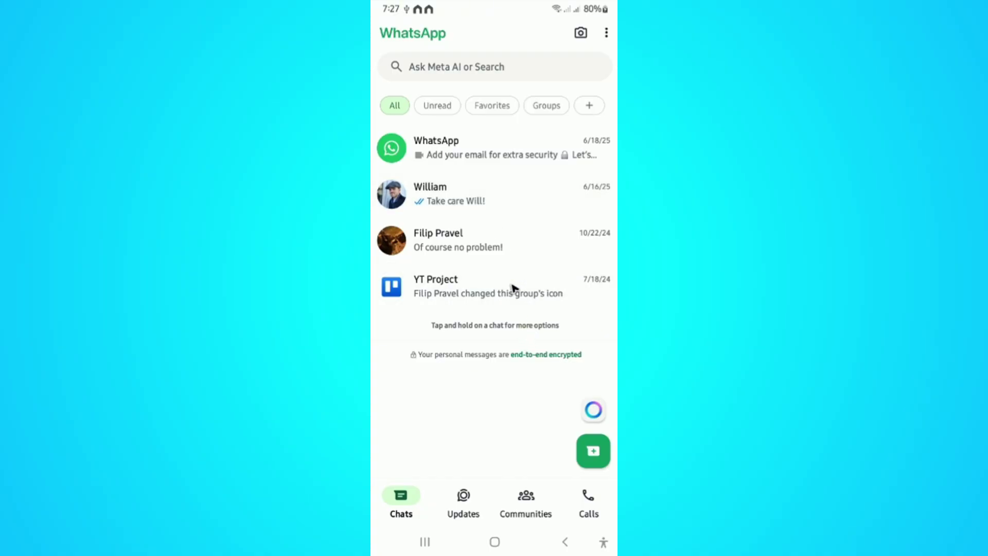
Step: Search the secret code and open the revealed Locked chats folder showing Anto
left_click(443, 68)
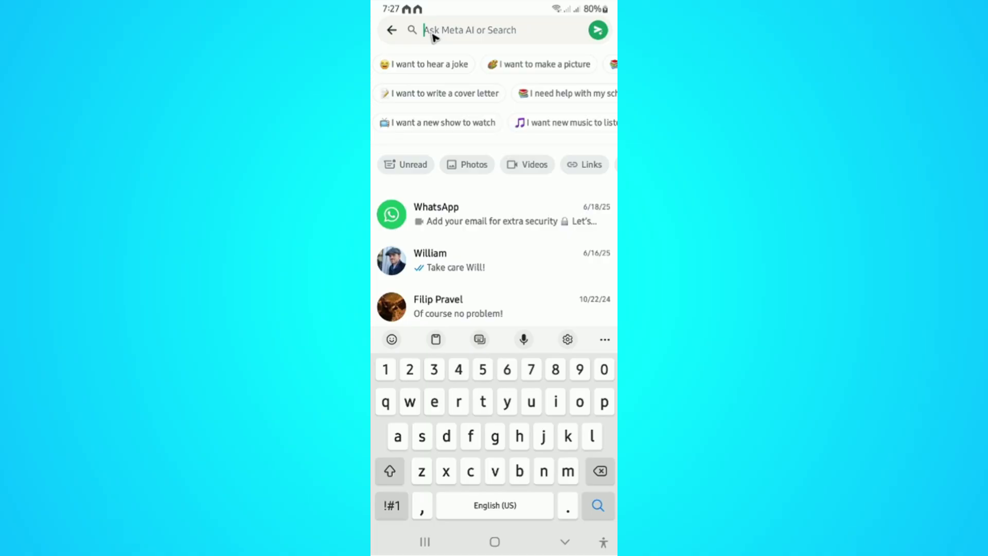
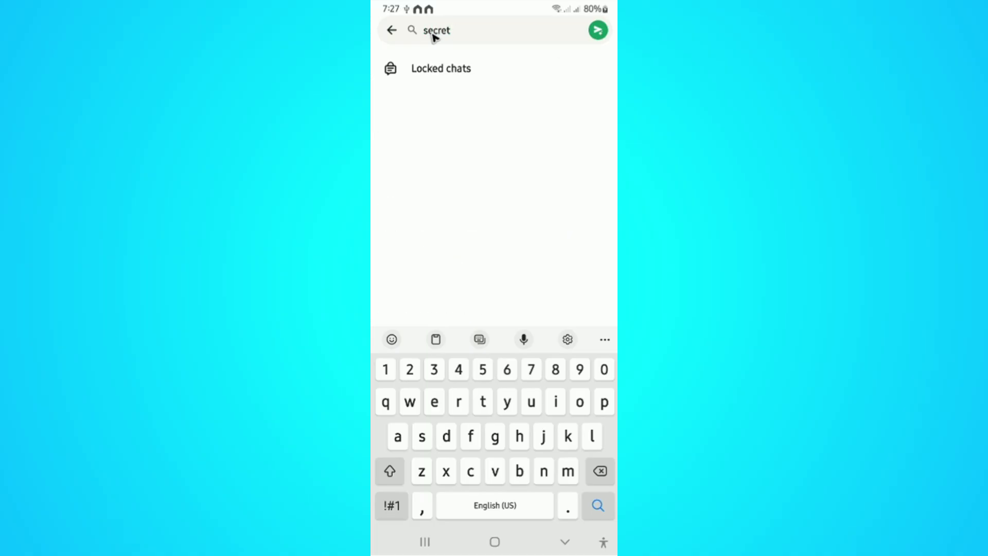
left_click(466, 70)
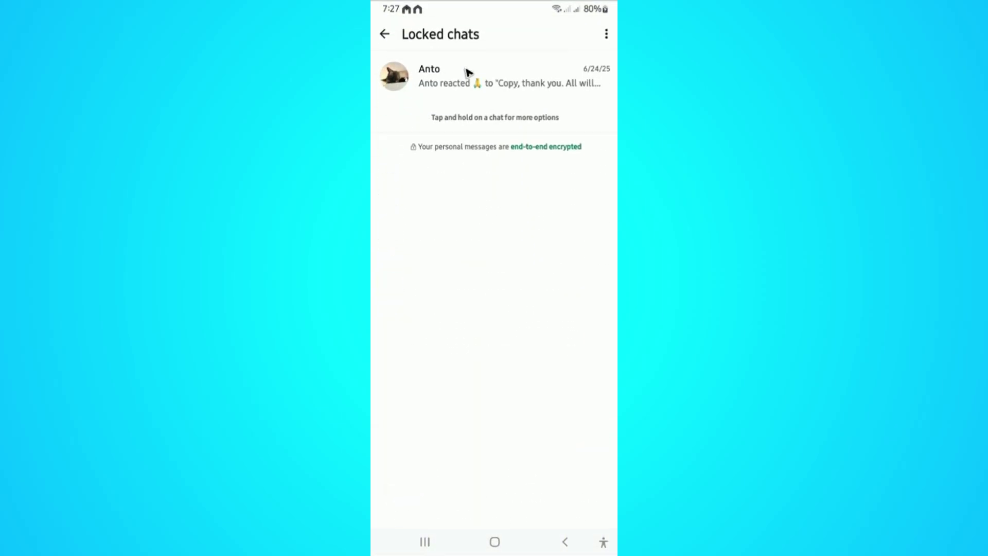